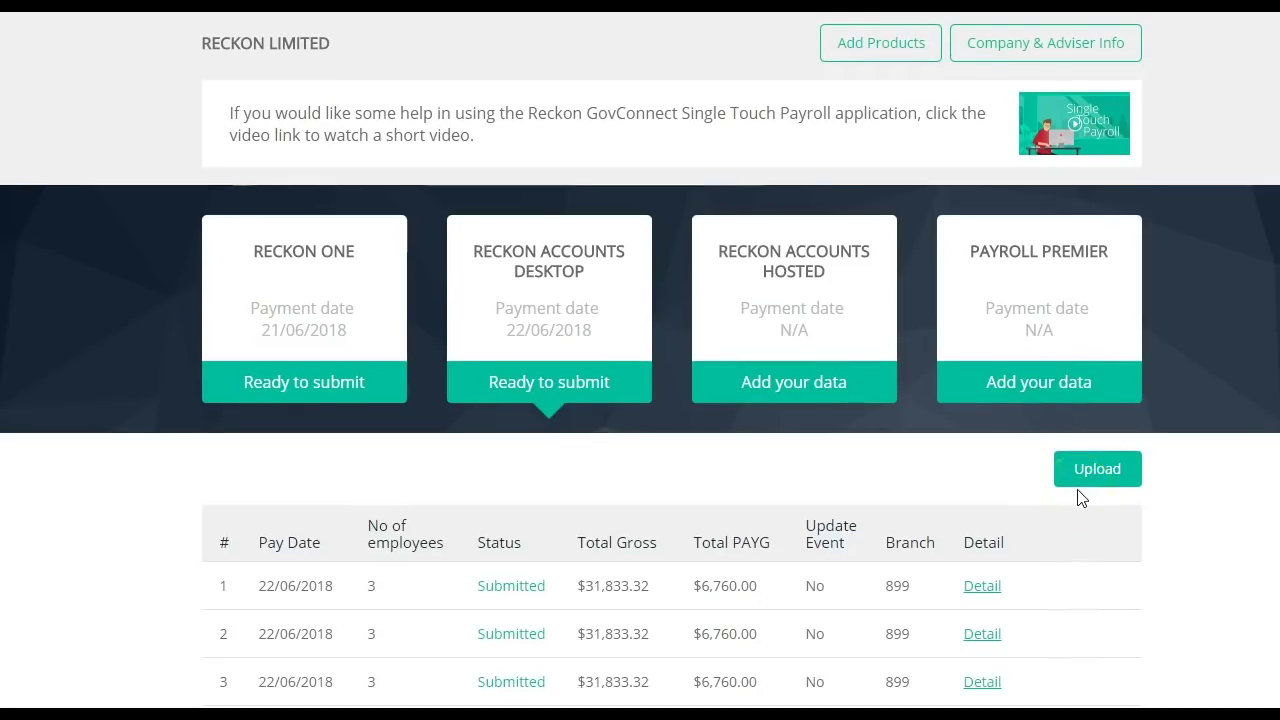
Upload the STP JSON file as a New Pay Run / Full File Replacement, creating a 22/06/2018 draft
click(1097, 474)
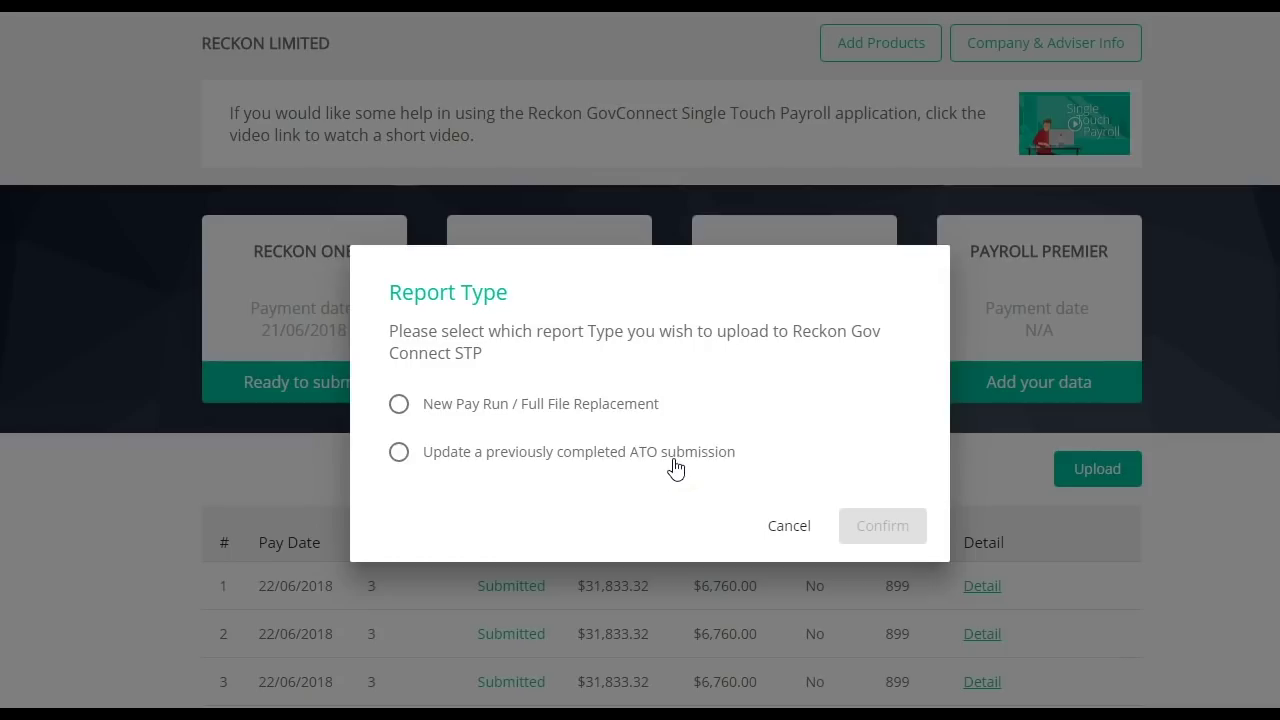
click(400, 410)
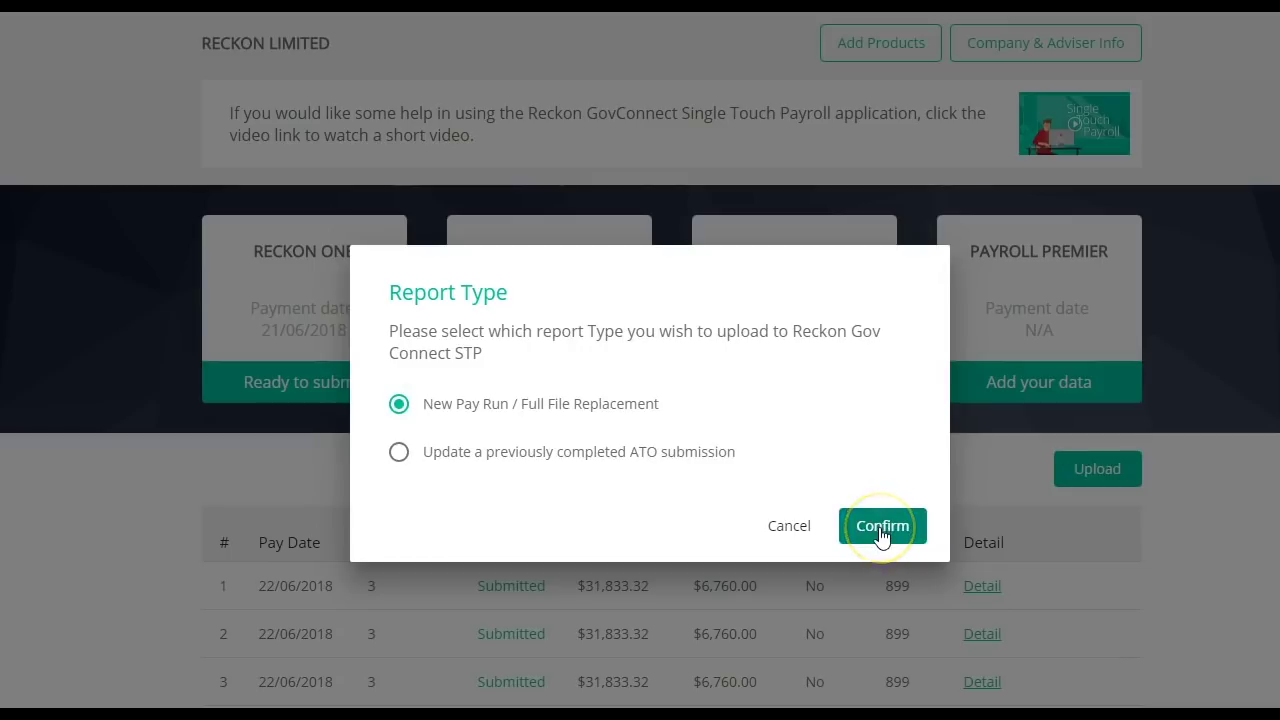
click(880, 530)
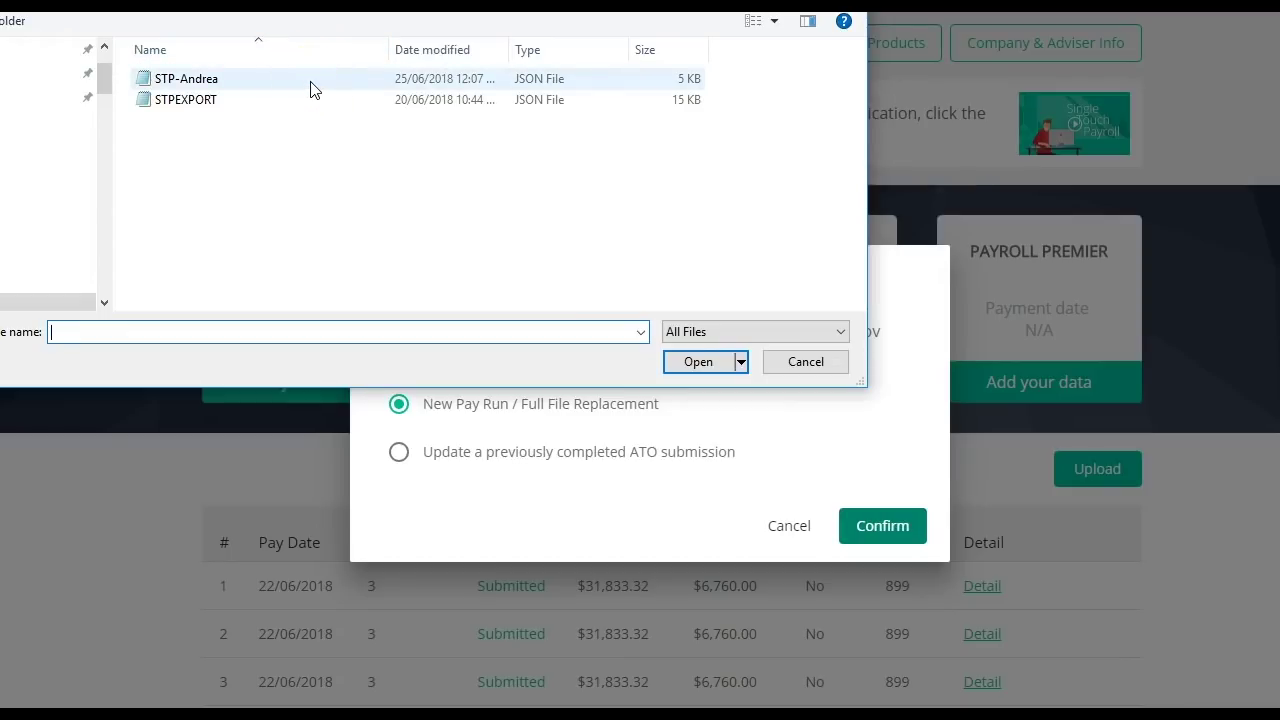
click(285, 79)
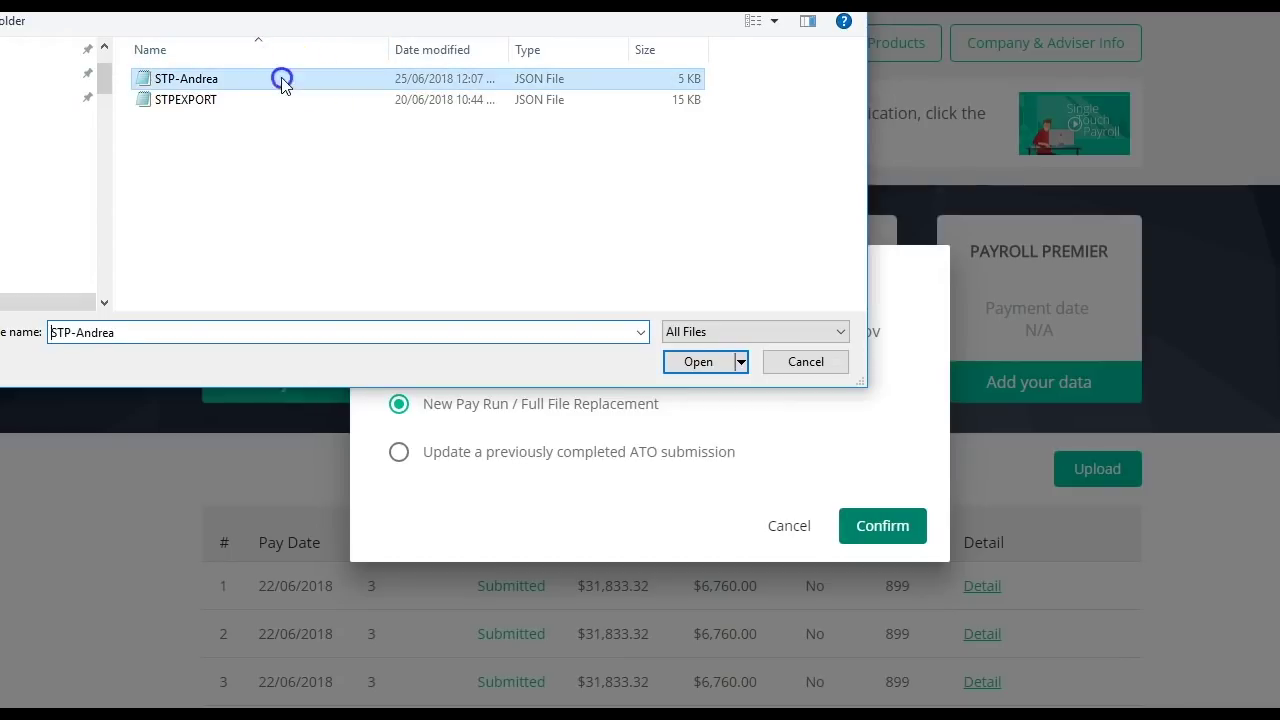
click(700, 362)
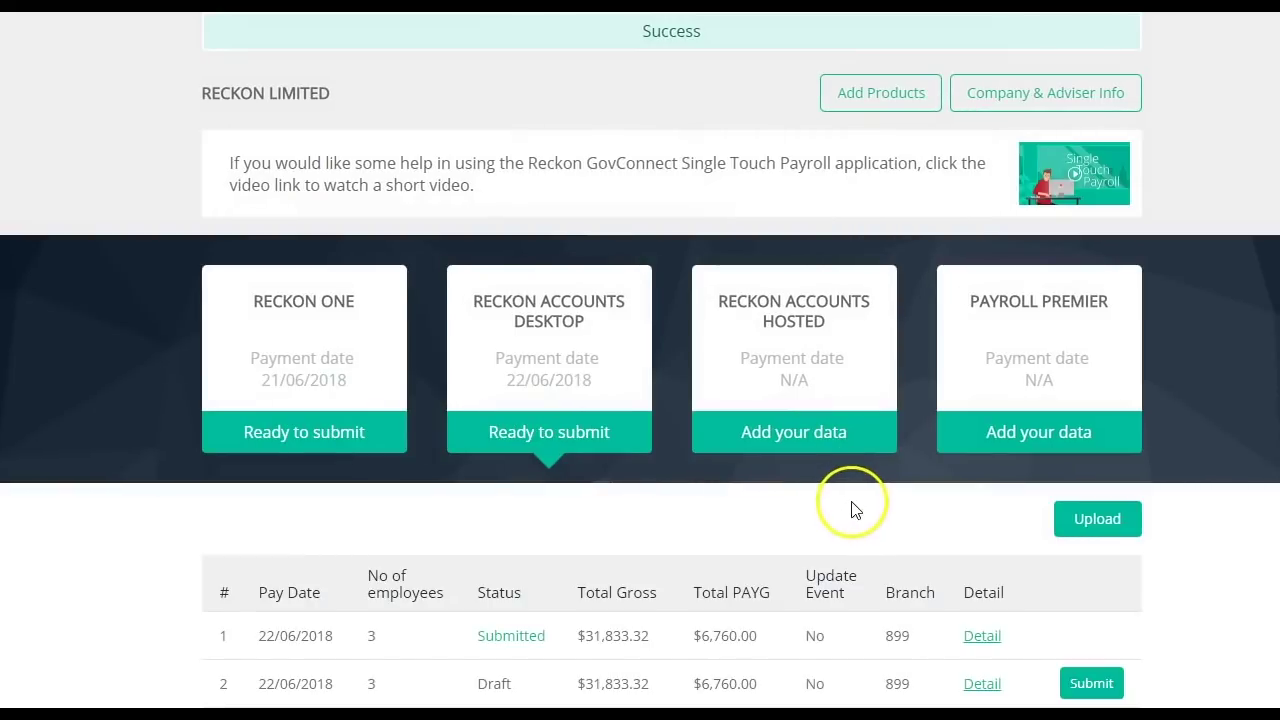
Open the Detail view of the 22/06/2018 Draft pay run to list its employees
scroll(853, 508, down, 1)
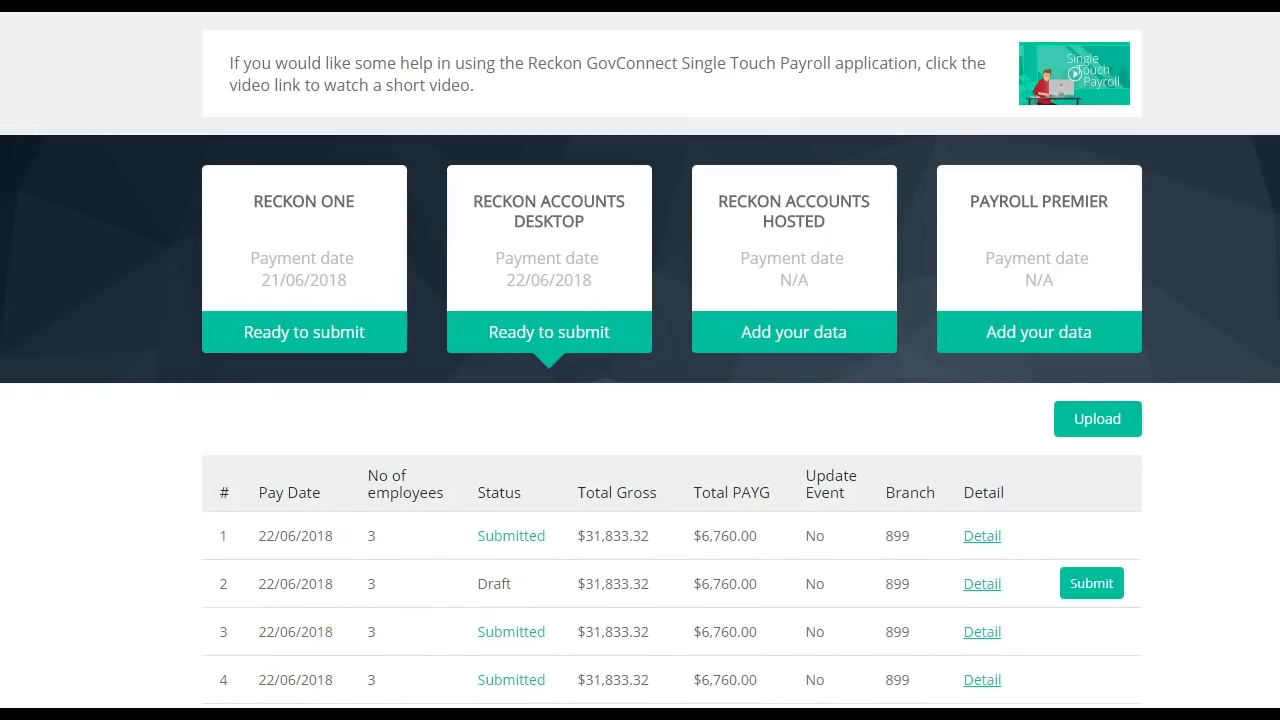
scroll(980, 643, up, 1)
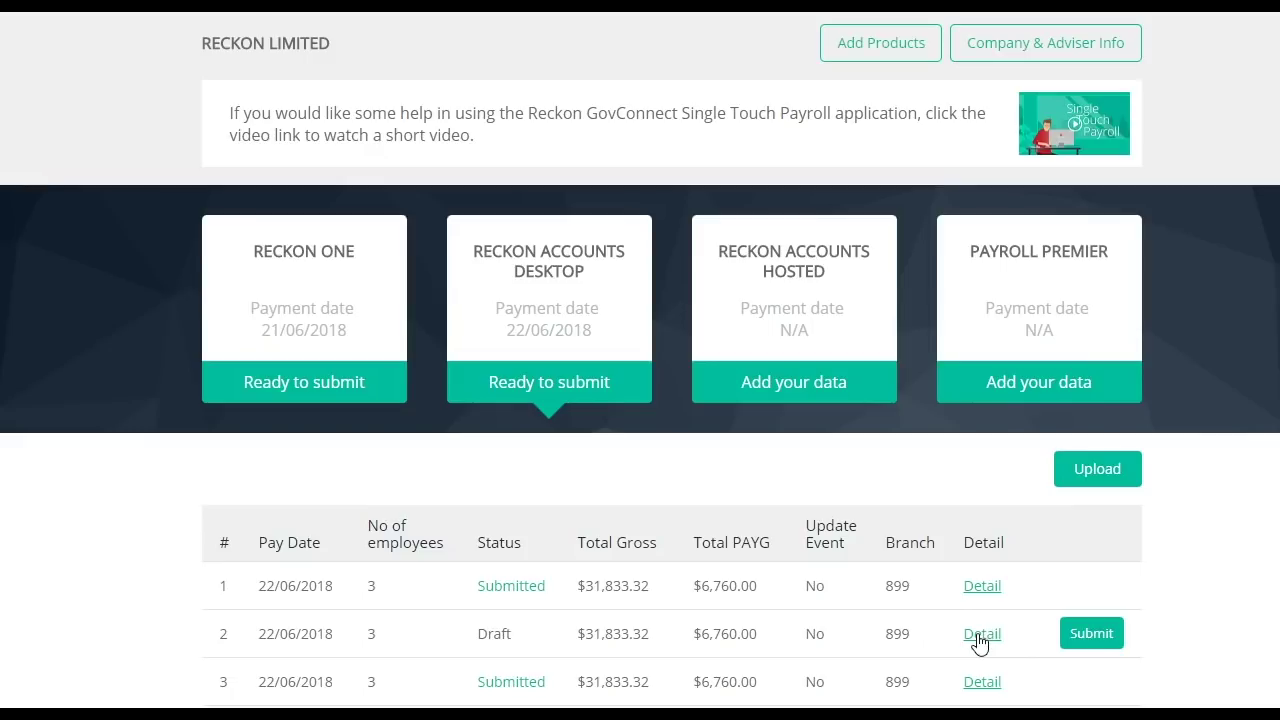
click(979, 640)
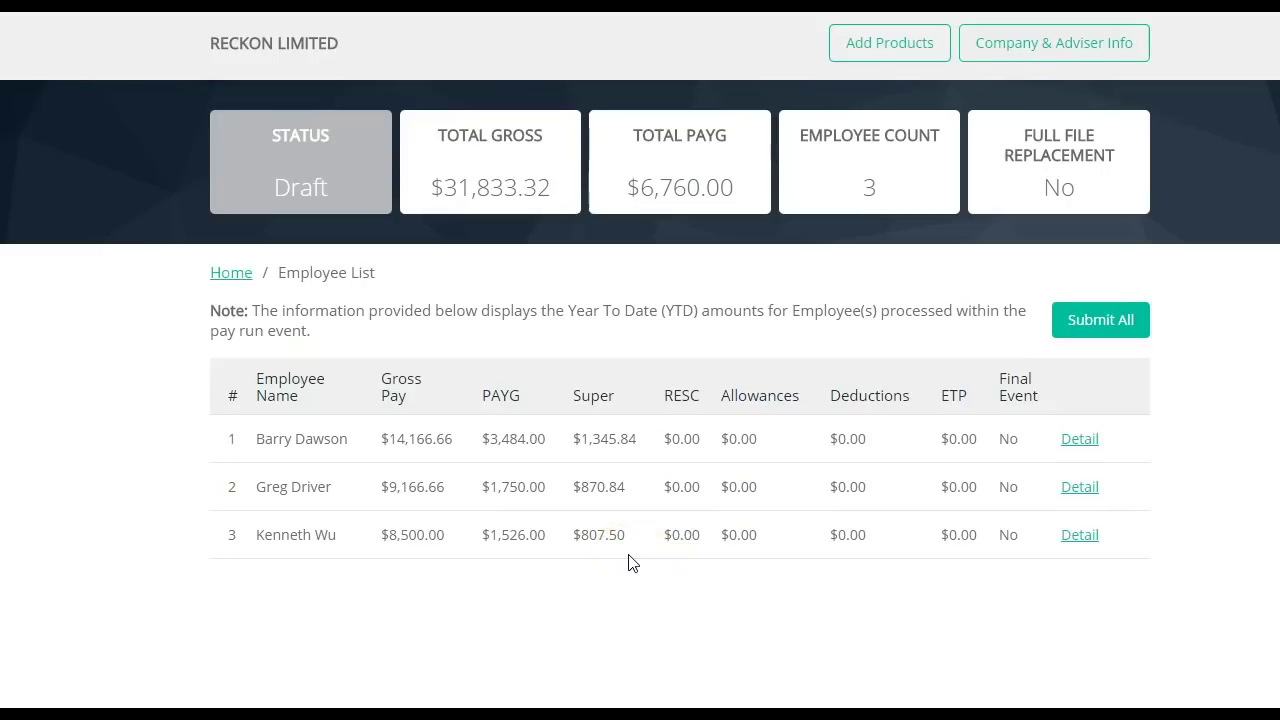
Review the first employee's payment details, then bring up the Submit All declaration
click(606, 522)
click(1081, 446)
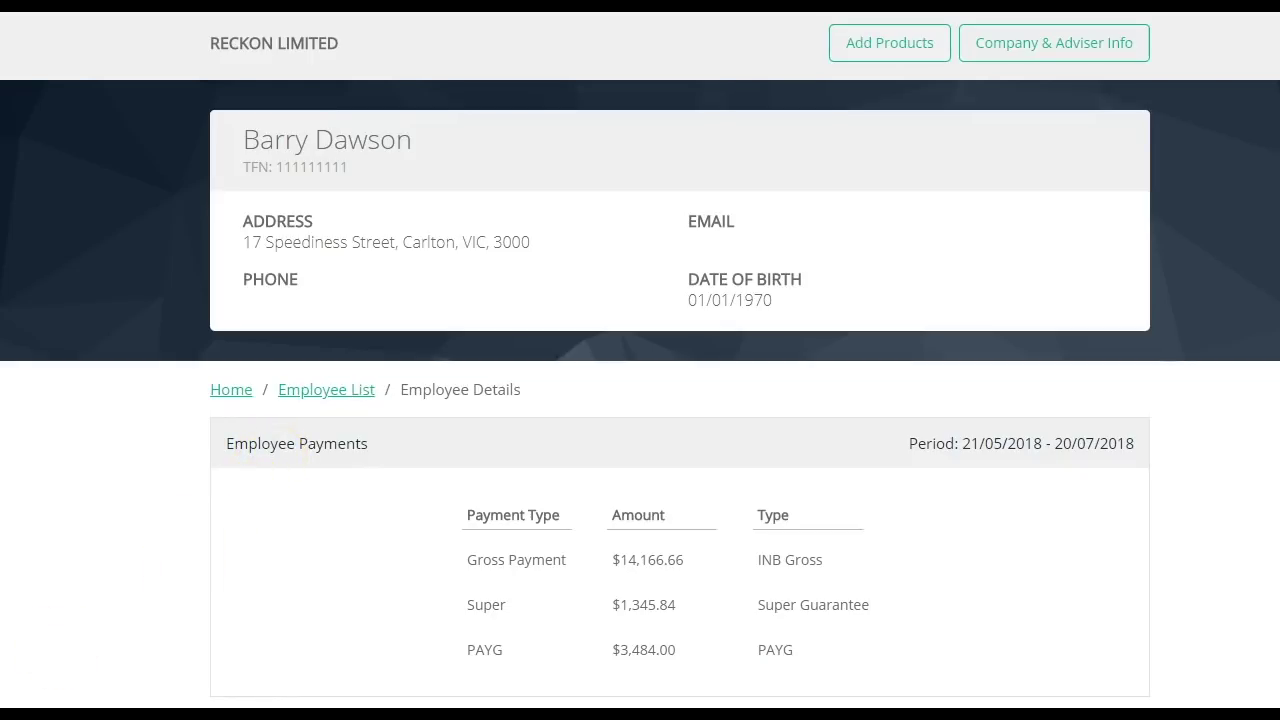
key(alt+Left)
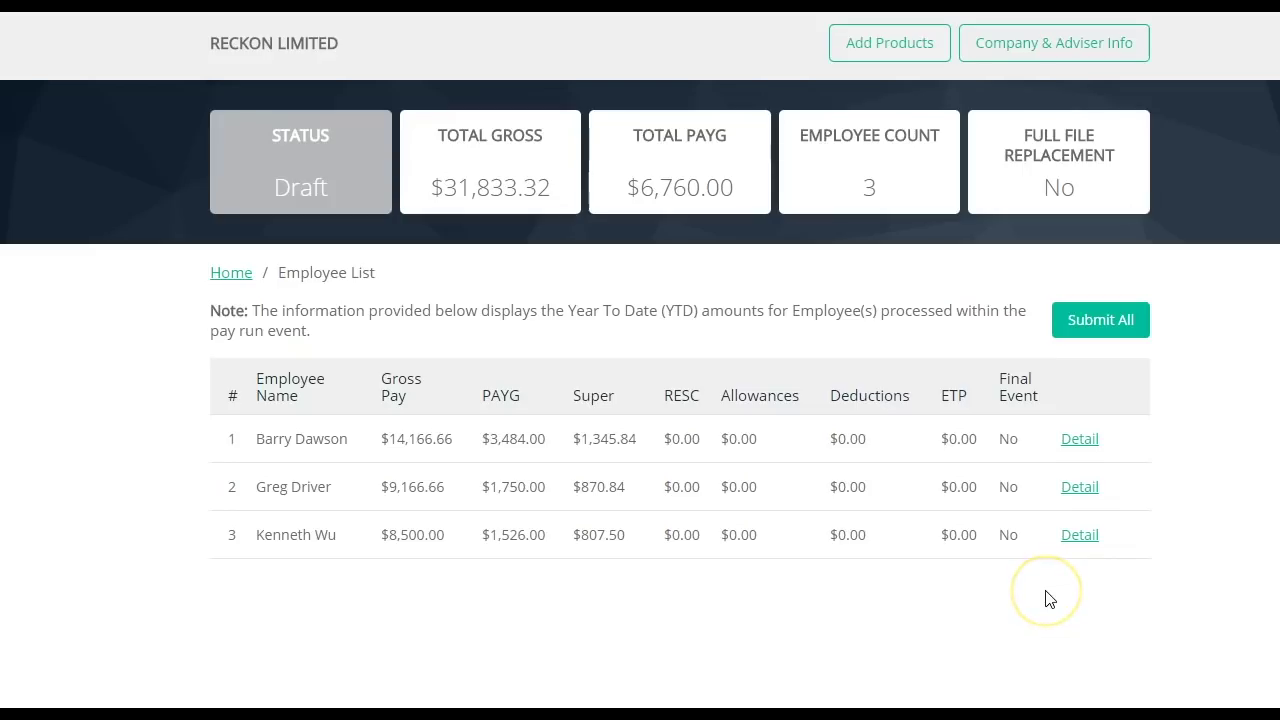
click(1115, 334)
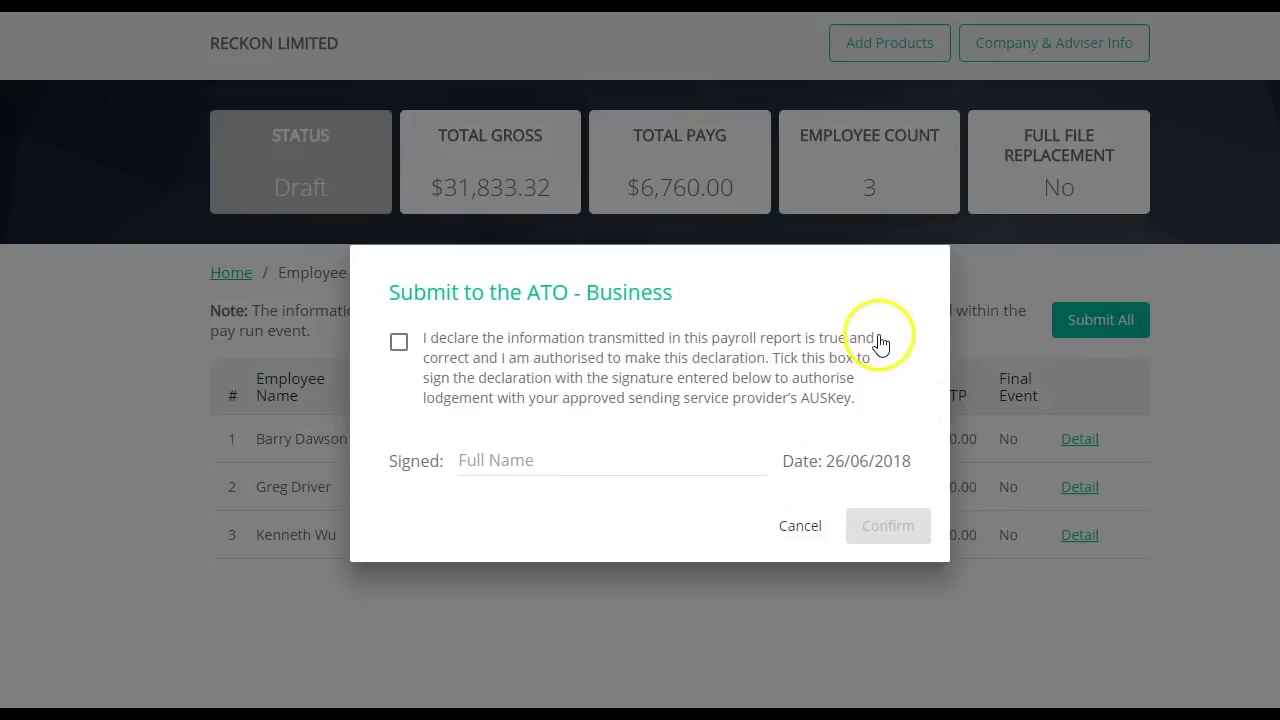
Agree to the declaration, sign with the signatory's initials in Full Name, and confirm the ATO submission
click(399, 345)
click(533, 462)
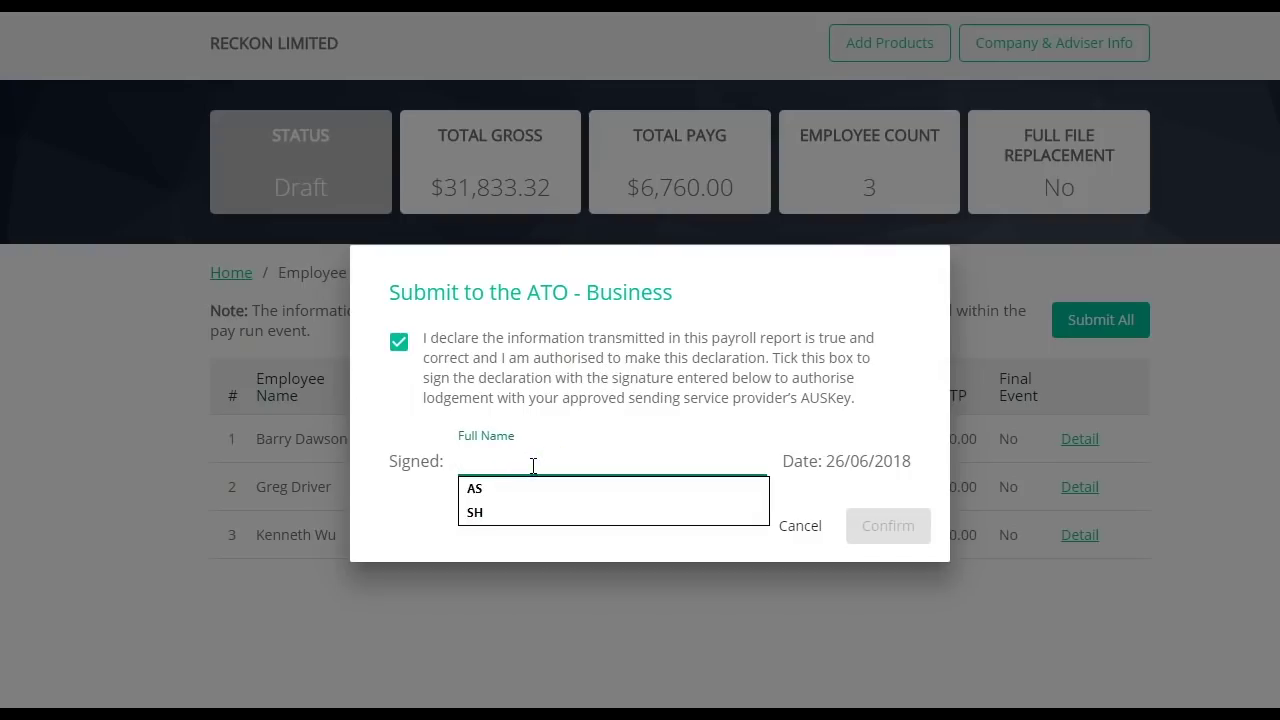
text(AS)
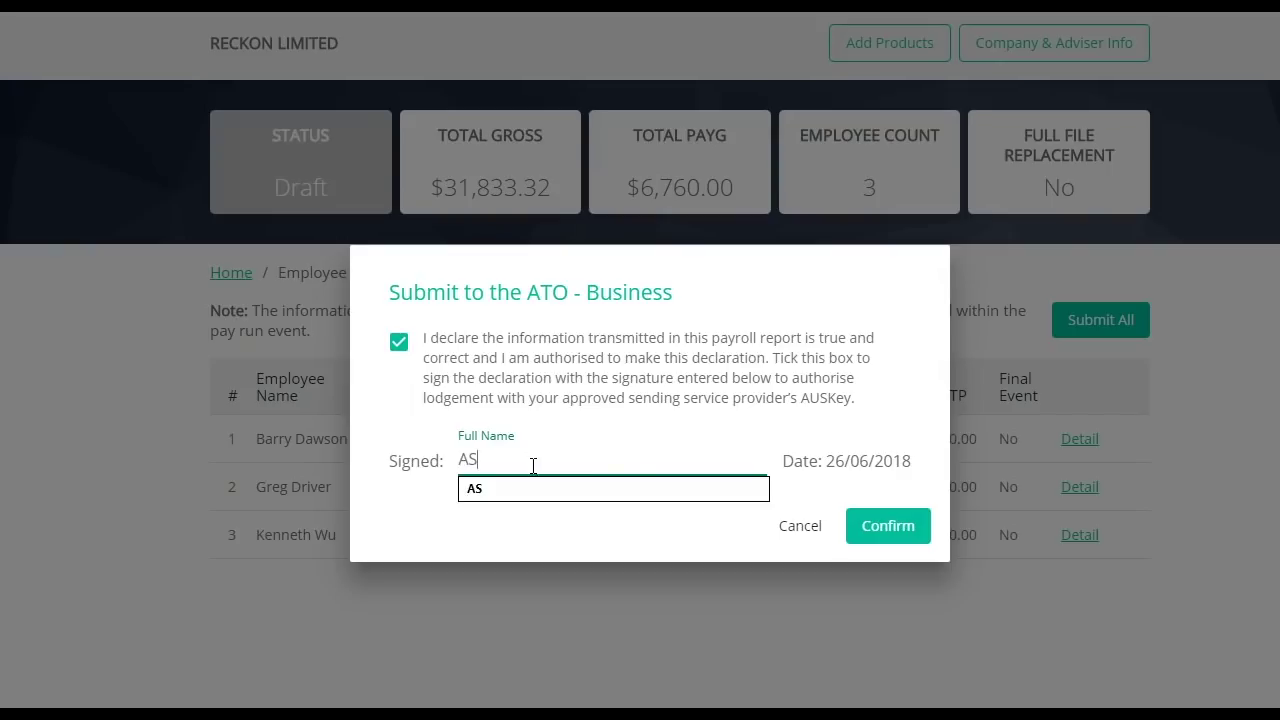
click(893, 467)
click(886, 535)
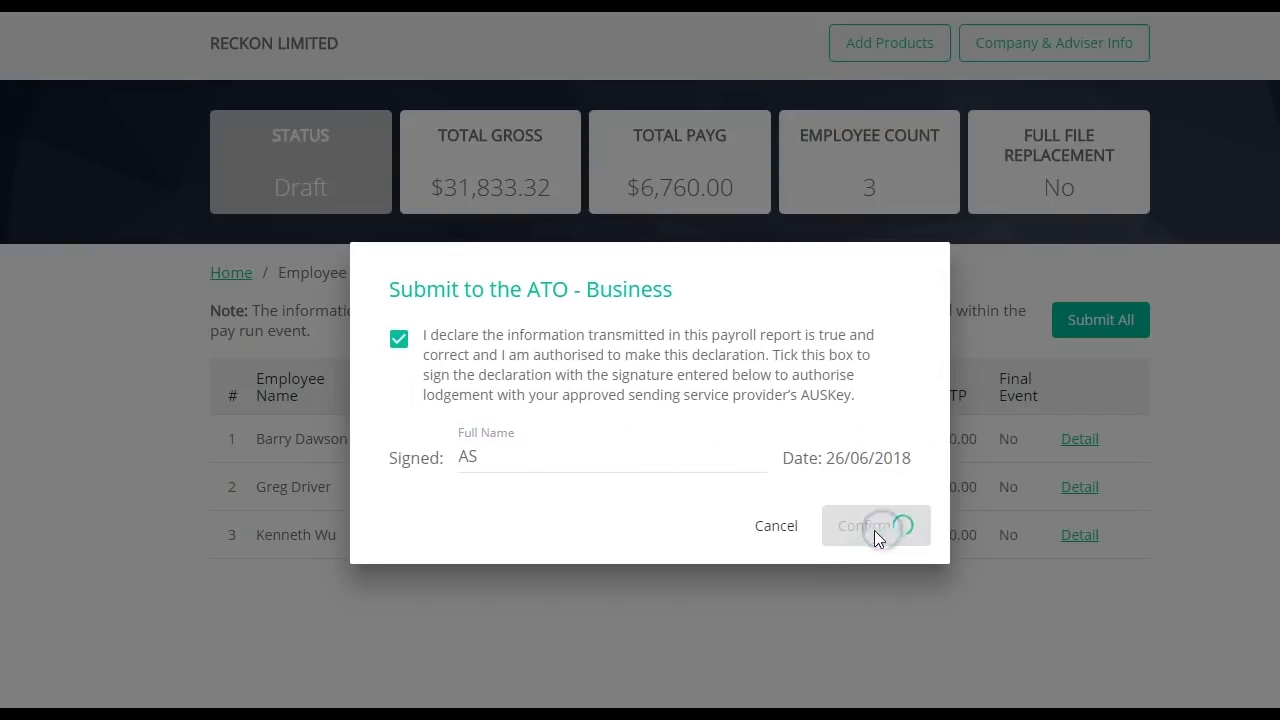
drag(577, 522, 505, 528)
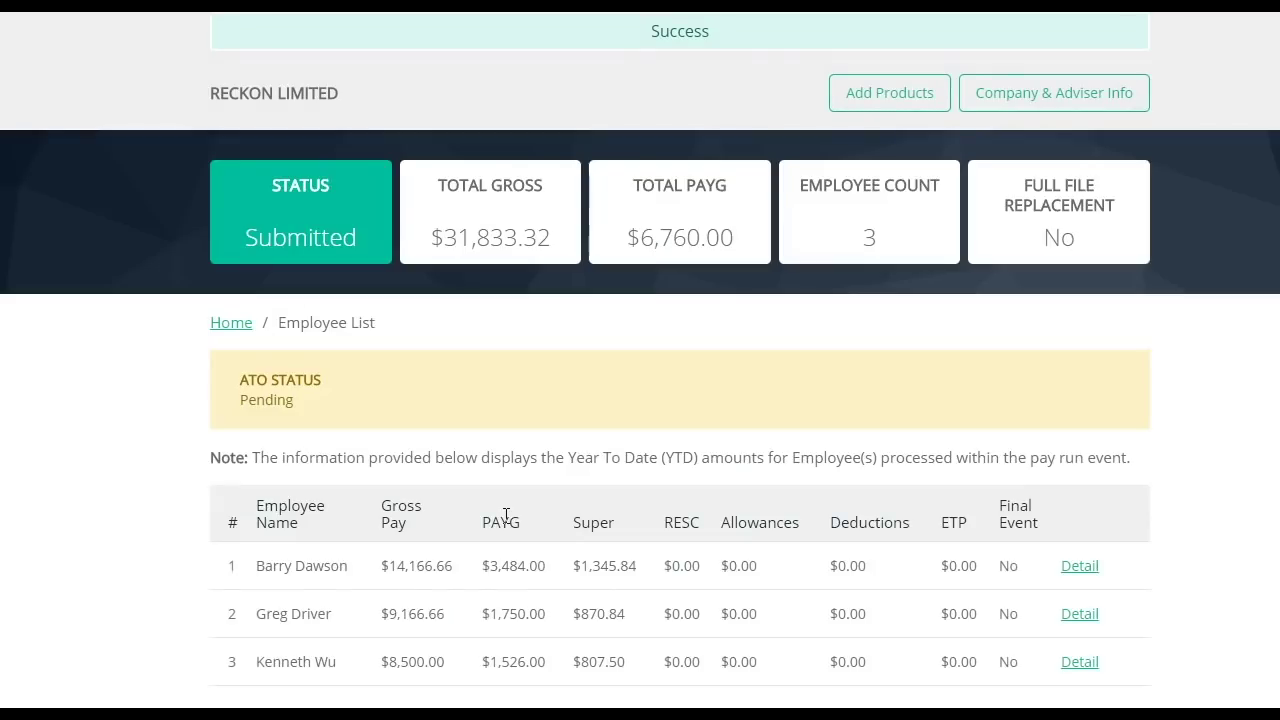
click(549, 526)
Scroll the dashboard to check all three 22/06/2018 pay events now show Submitted
scroll(237, 380, down, 1)
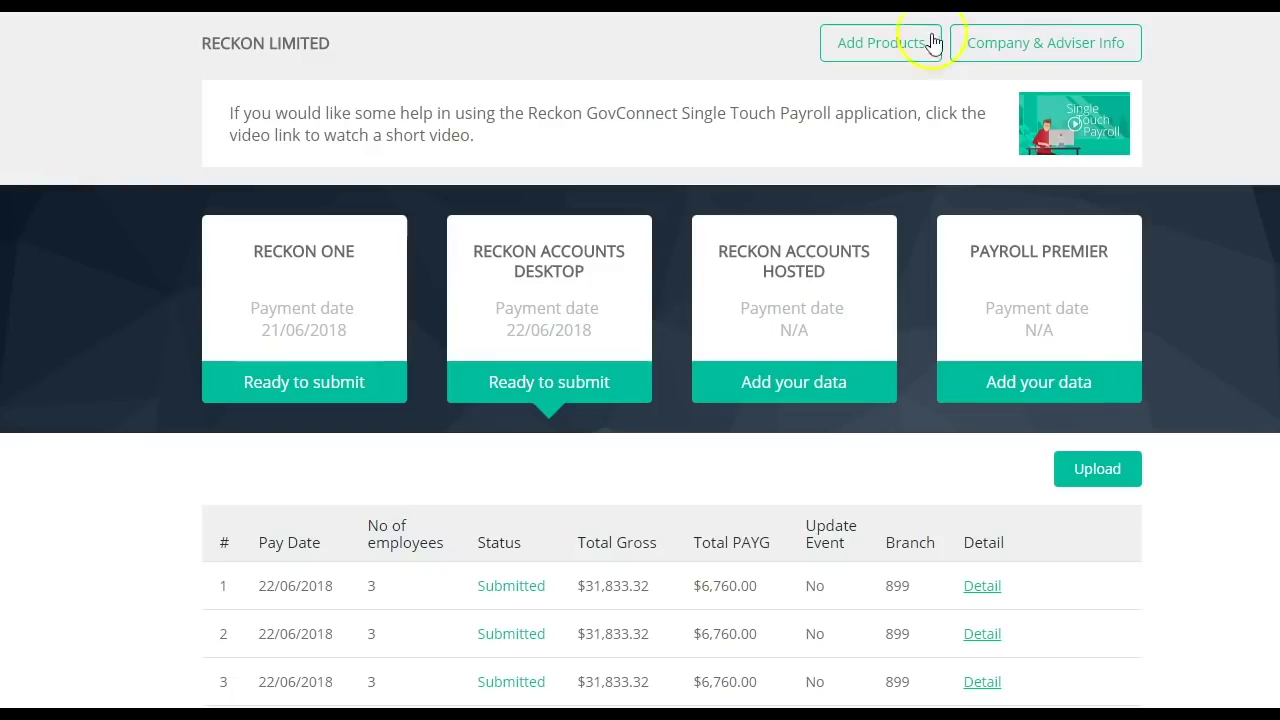
Open Company & Adviser Info for RECKON LIMITED and zoom out to see the advisor section
click(1011, 60)
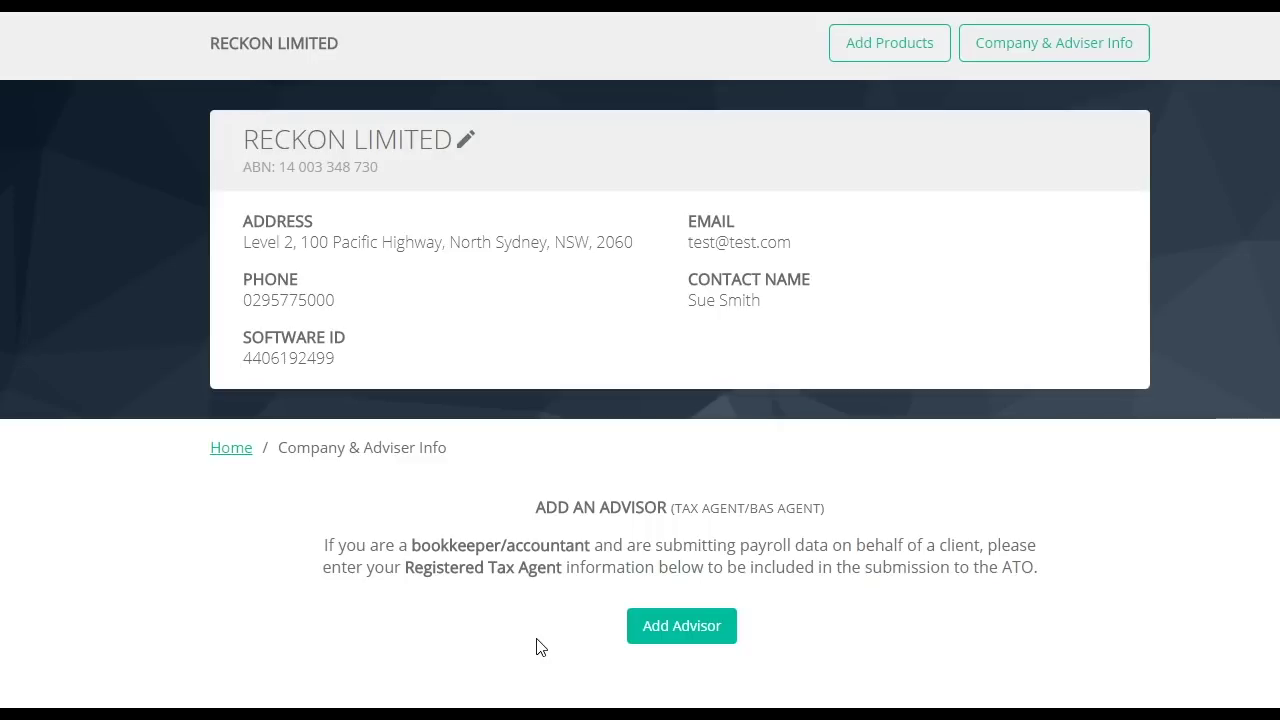
key(ctrl+minus)
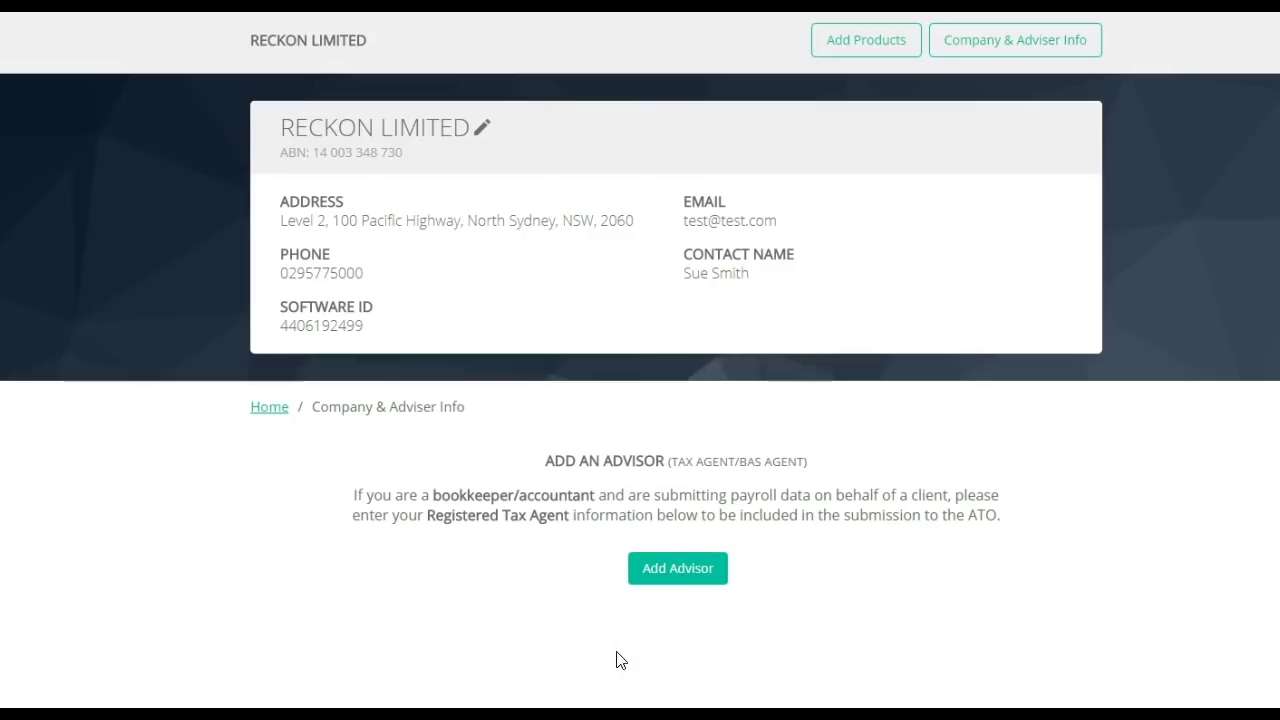
click(608, 645)
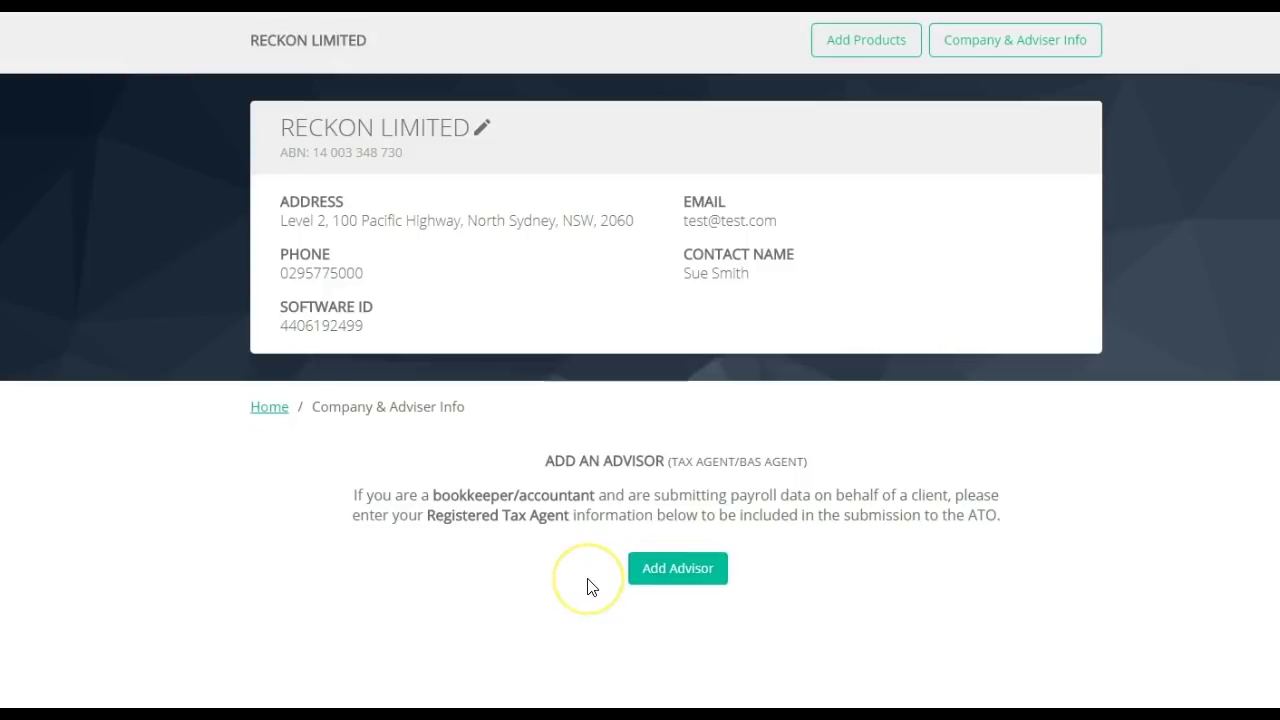
click(661, 572)
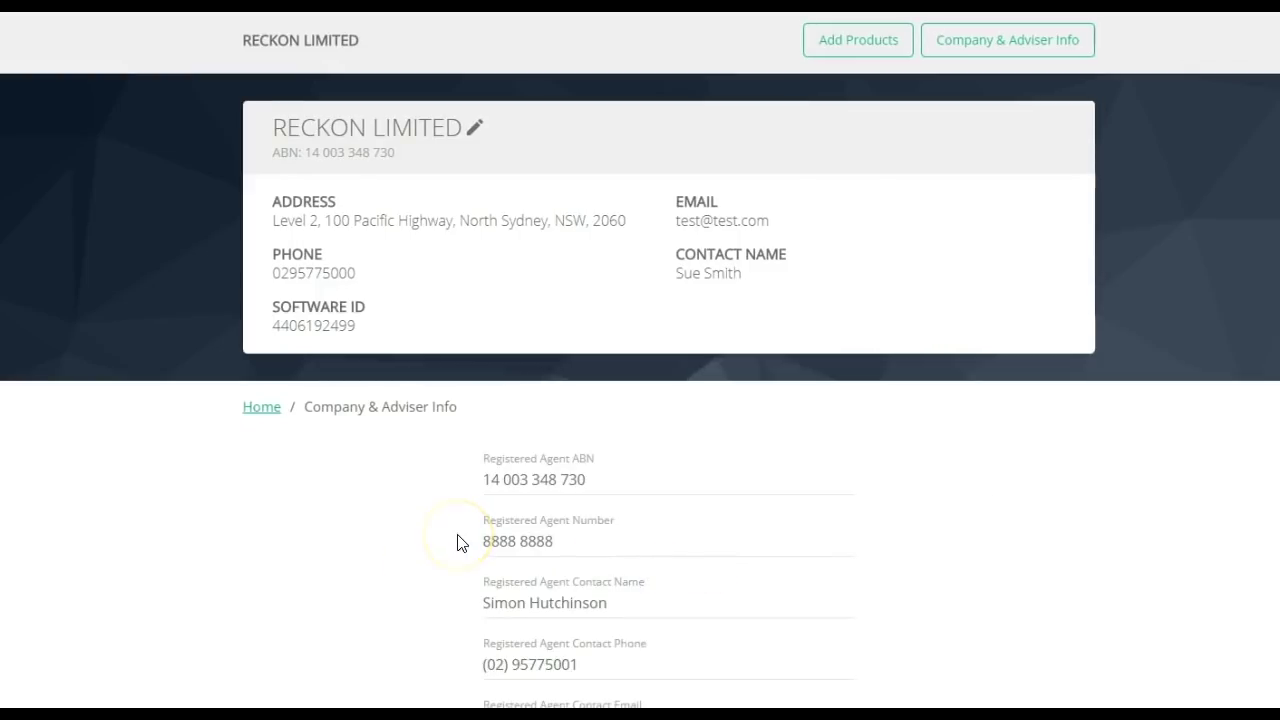
scroll(458, 540, down, 2)
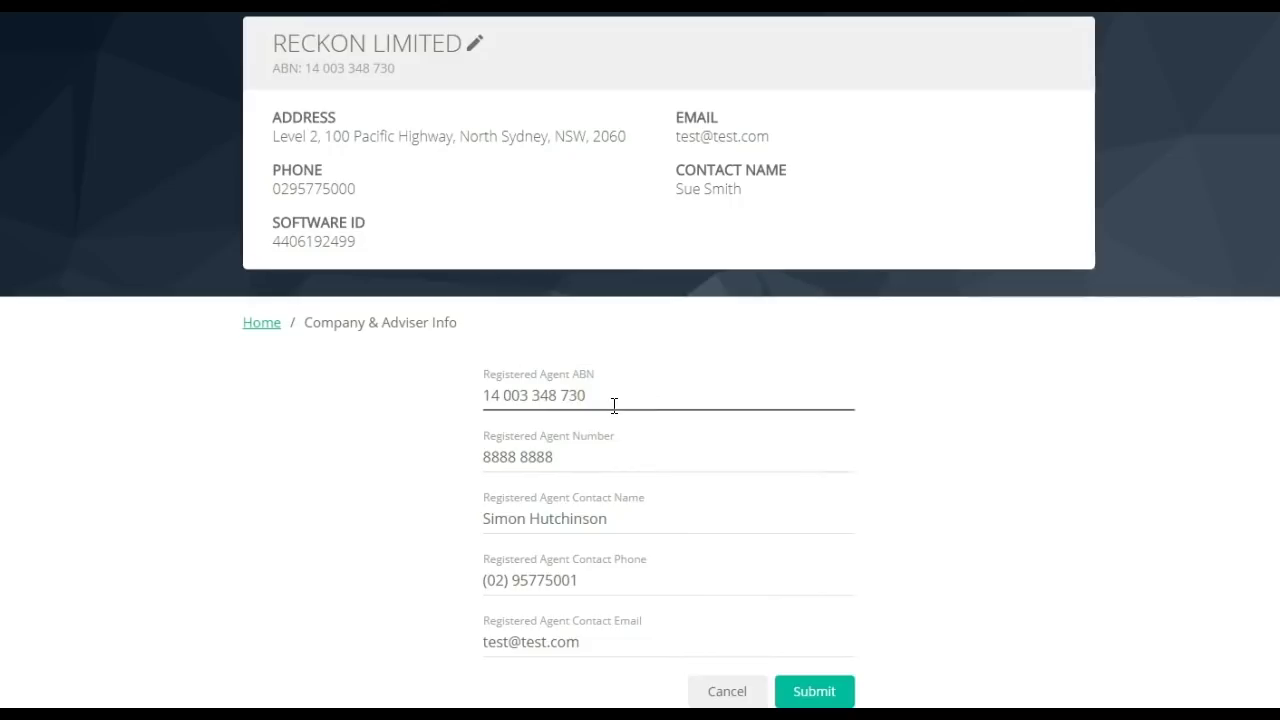
click(618, 472)
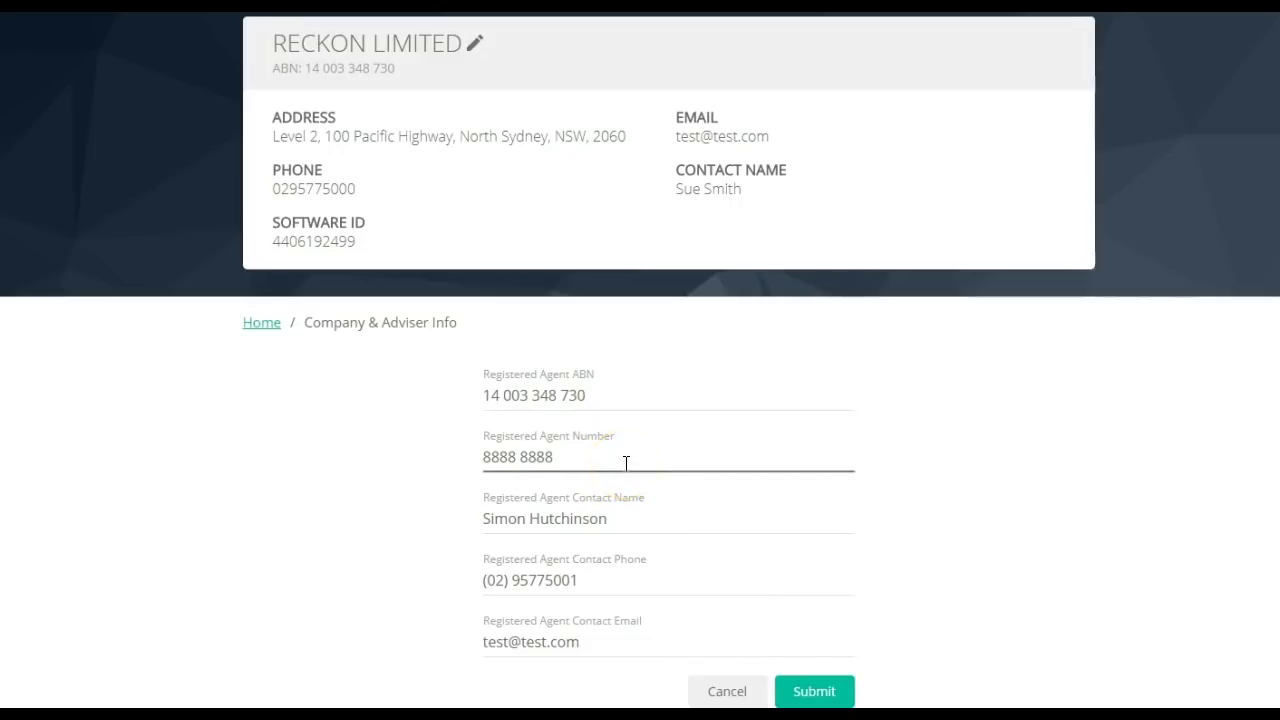
click(657, 513)
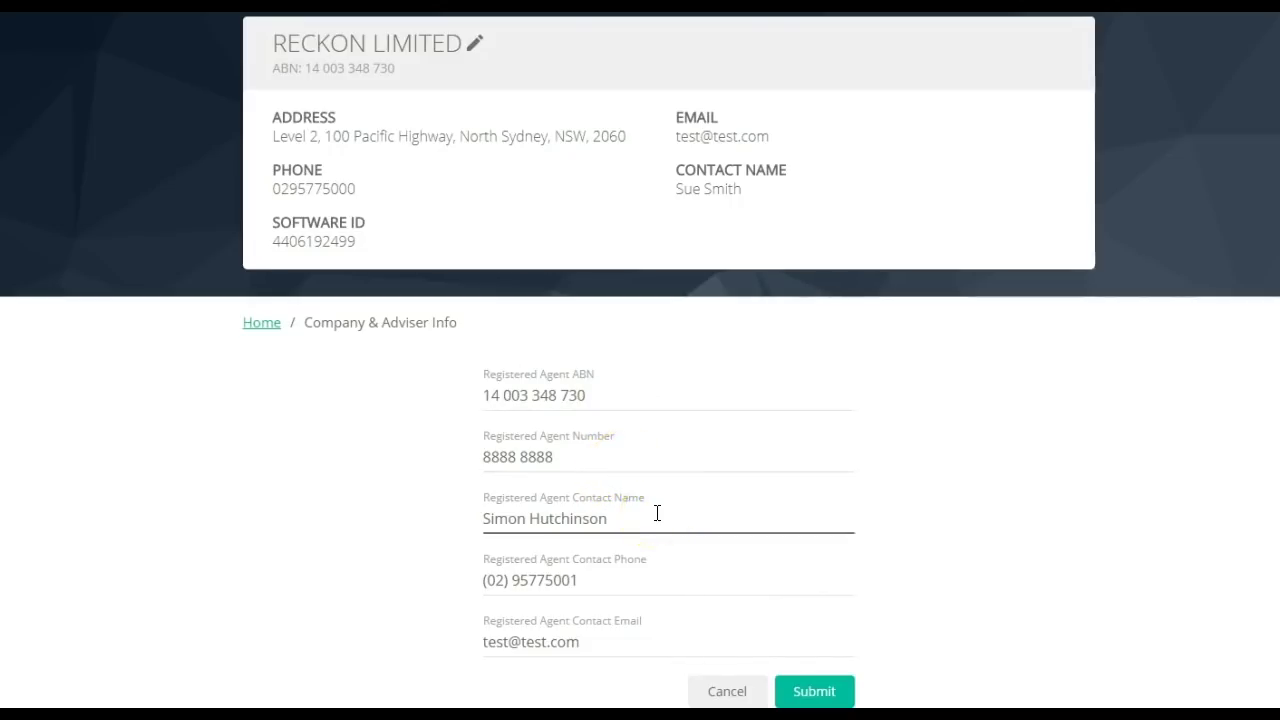
click(606, 586)
click(649, 650)
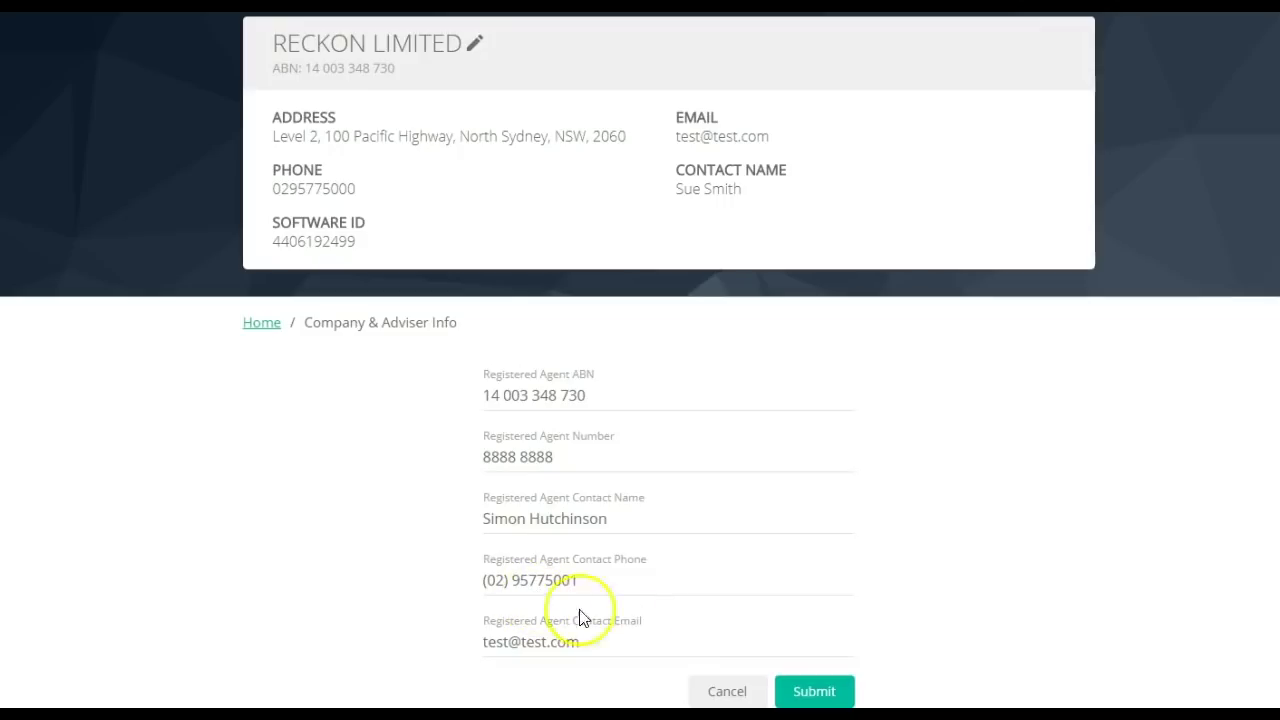
click(796, 694)
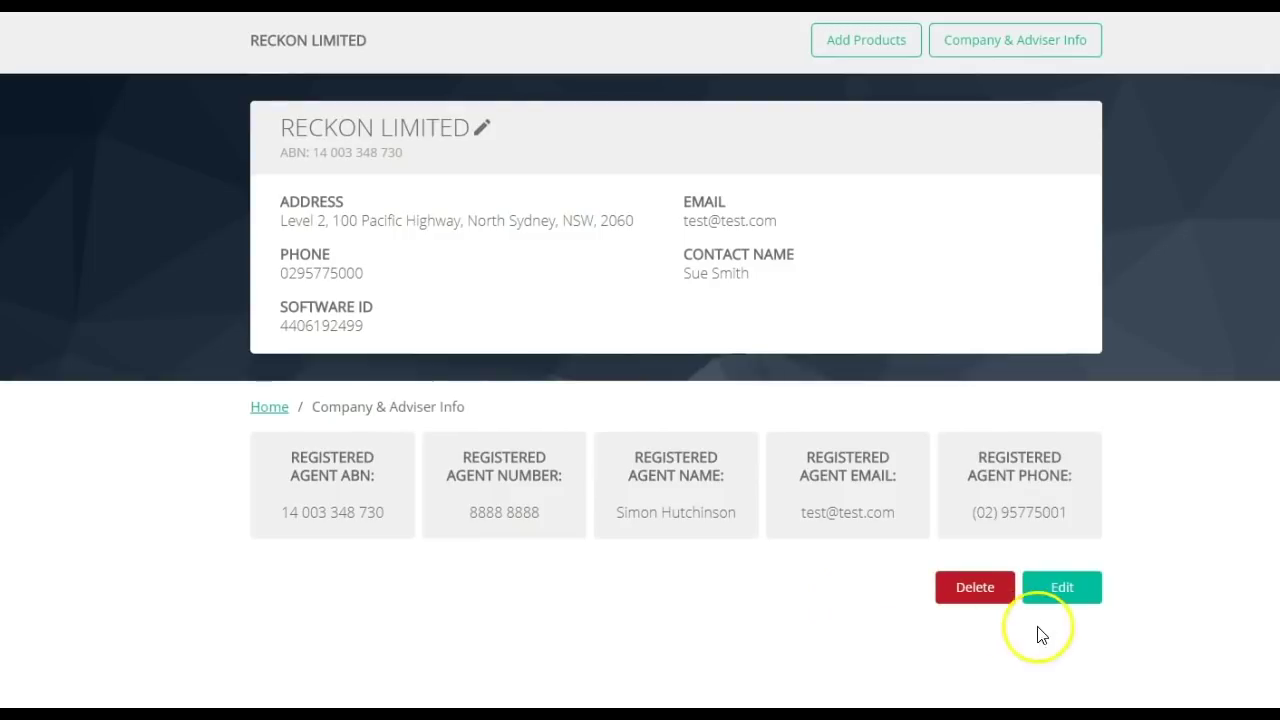
Open the registered agent for editing, cancel without changes, then delete the agent
click(1062, 590)
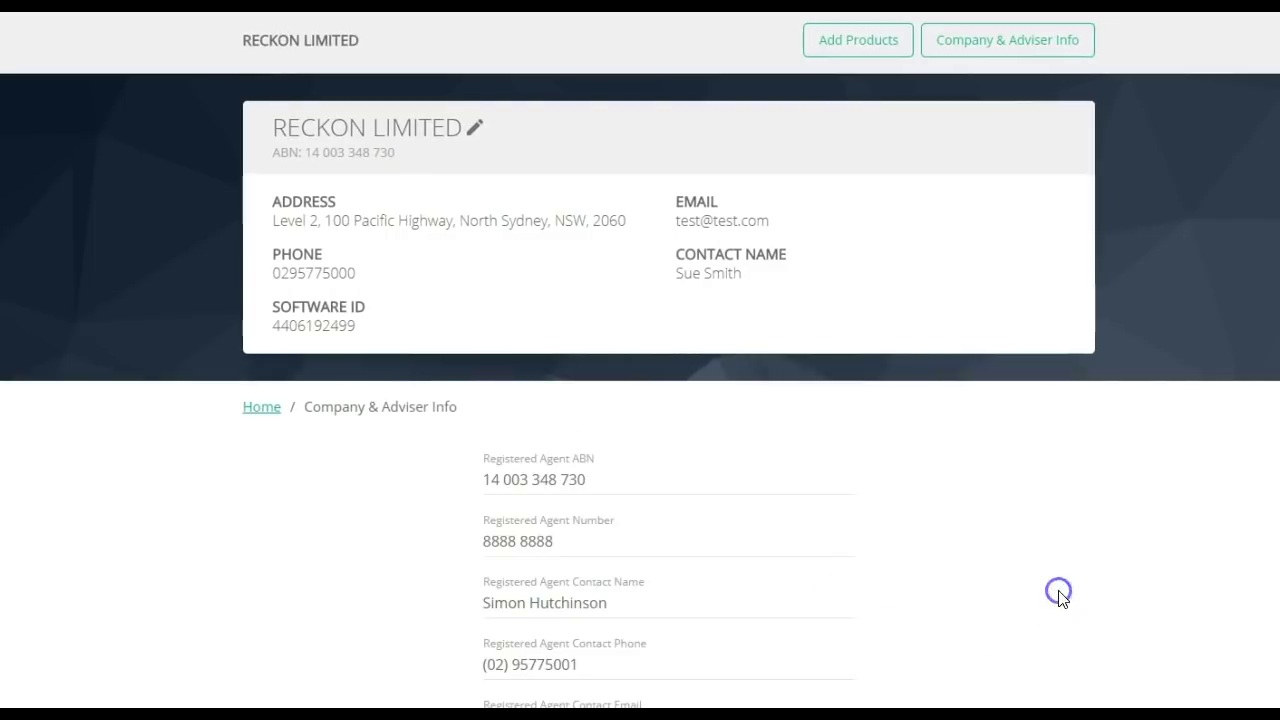
scroll(1049, 597, down, 1)
click(710, 691)
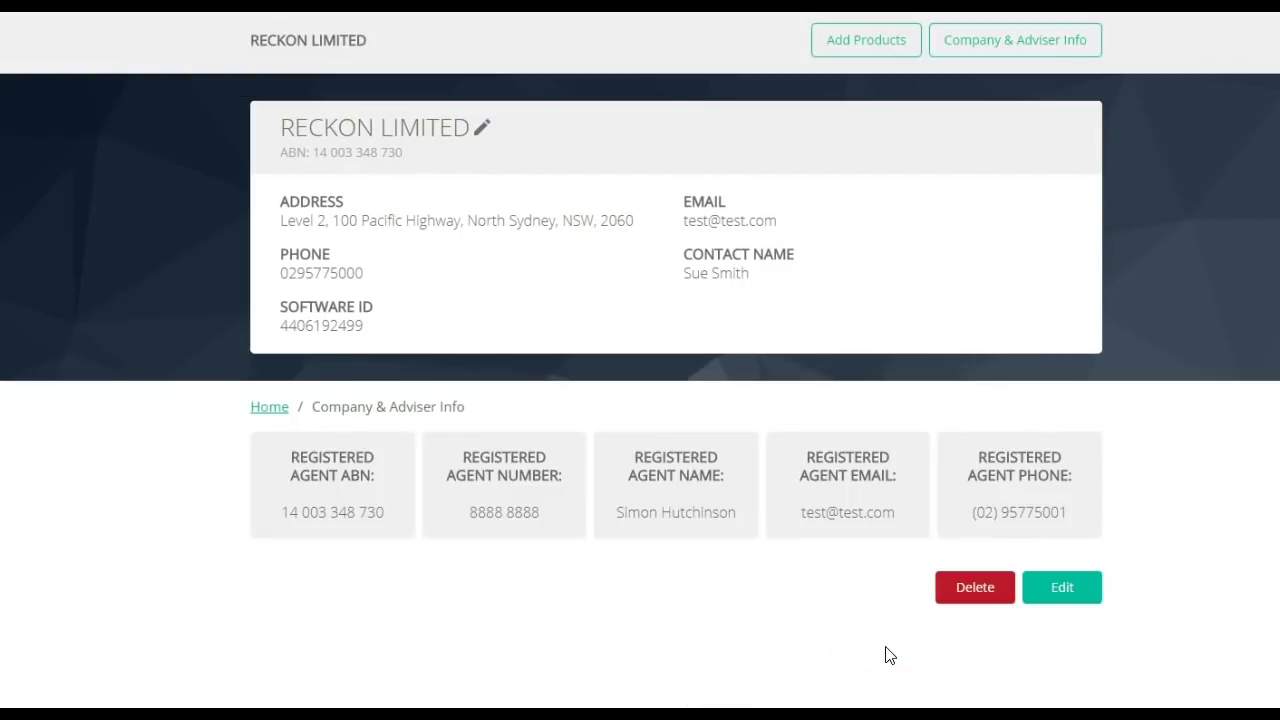
click(965, 597)
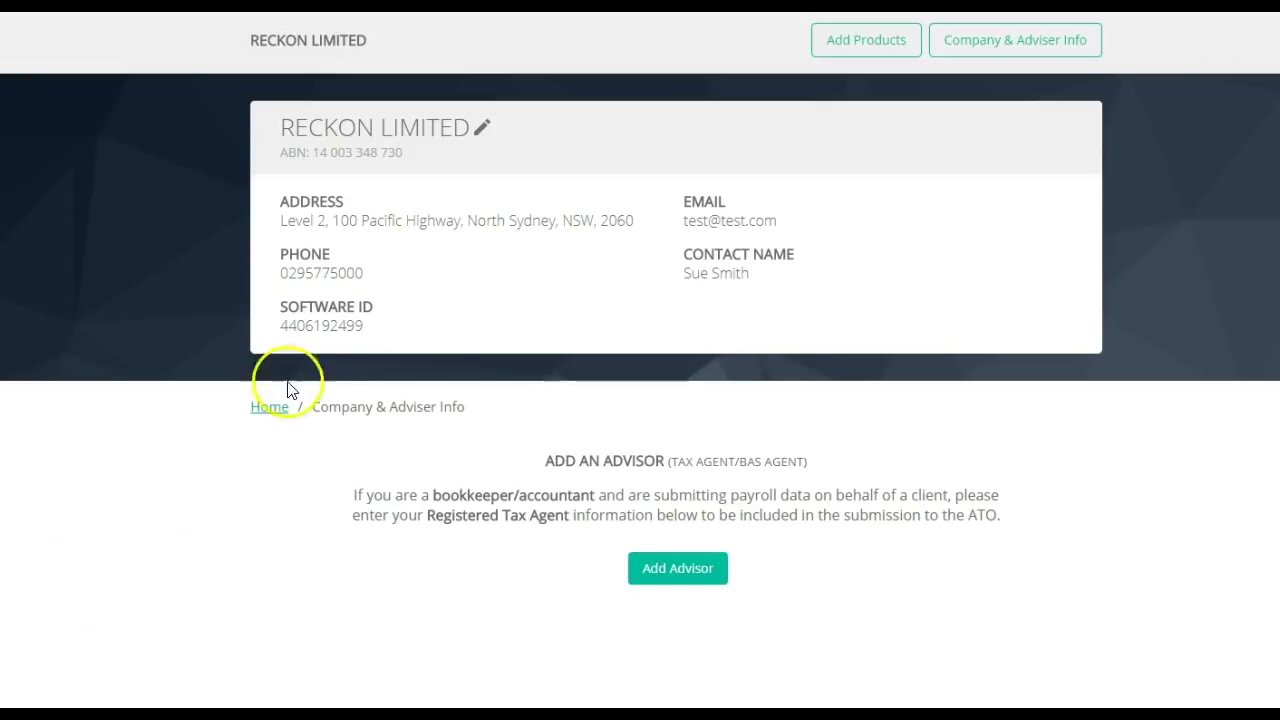
drag(366, 331, 267, 312)
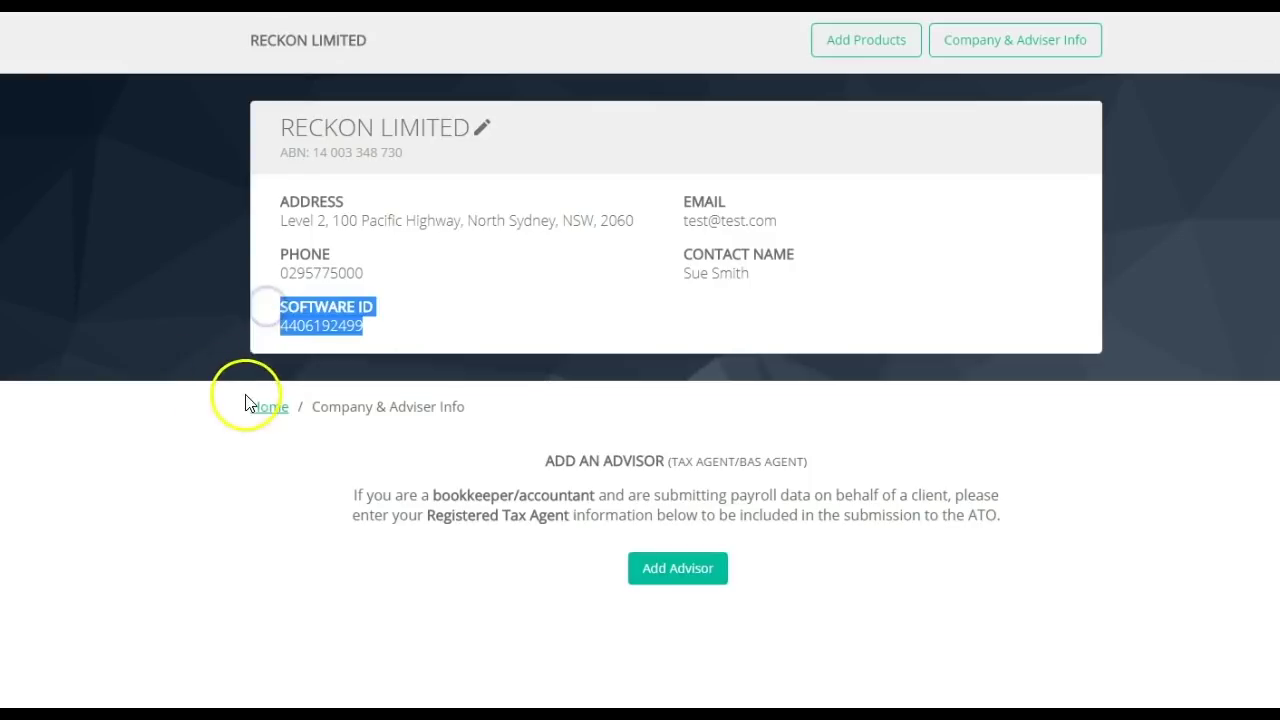
click(194, 391)
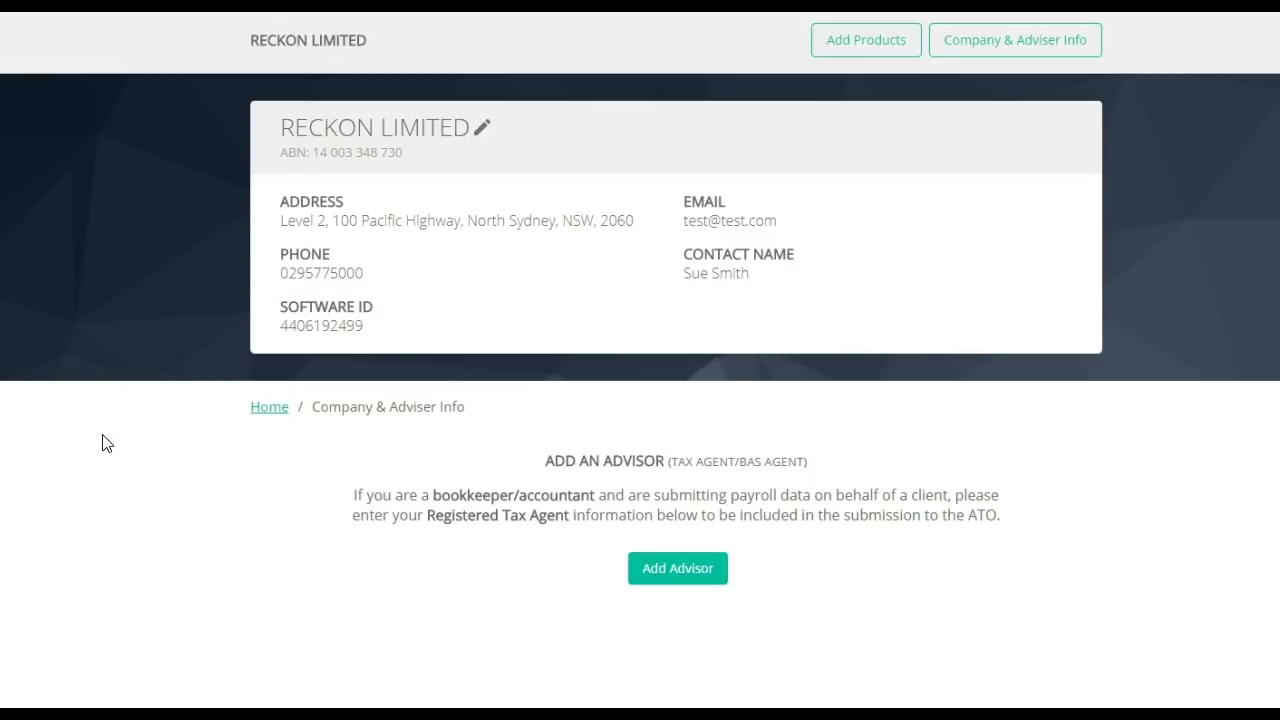
click(404, 463)
click(456, 412)
click(434, 396)
click(488, 414)
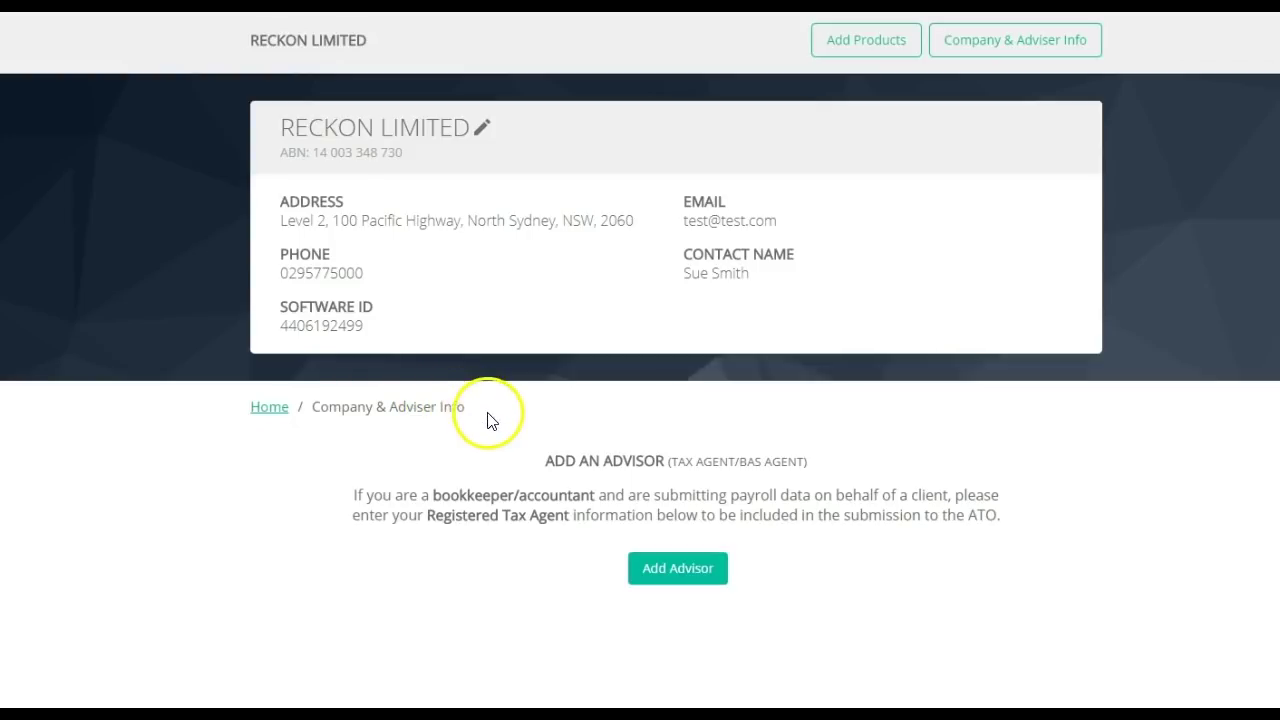